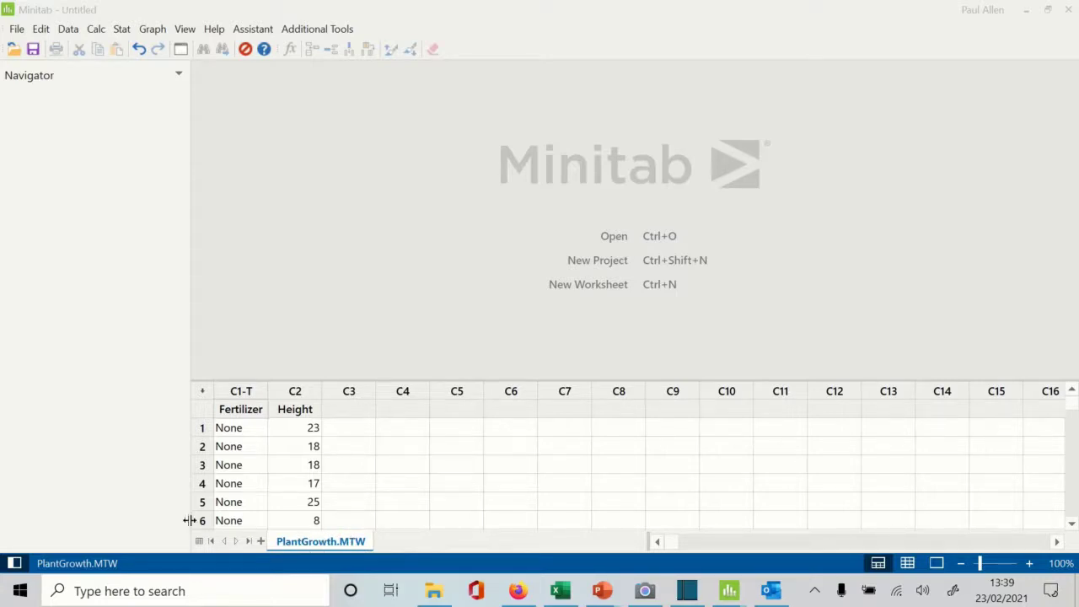
{"action": "left_click", "coordinate": [242, 428]}
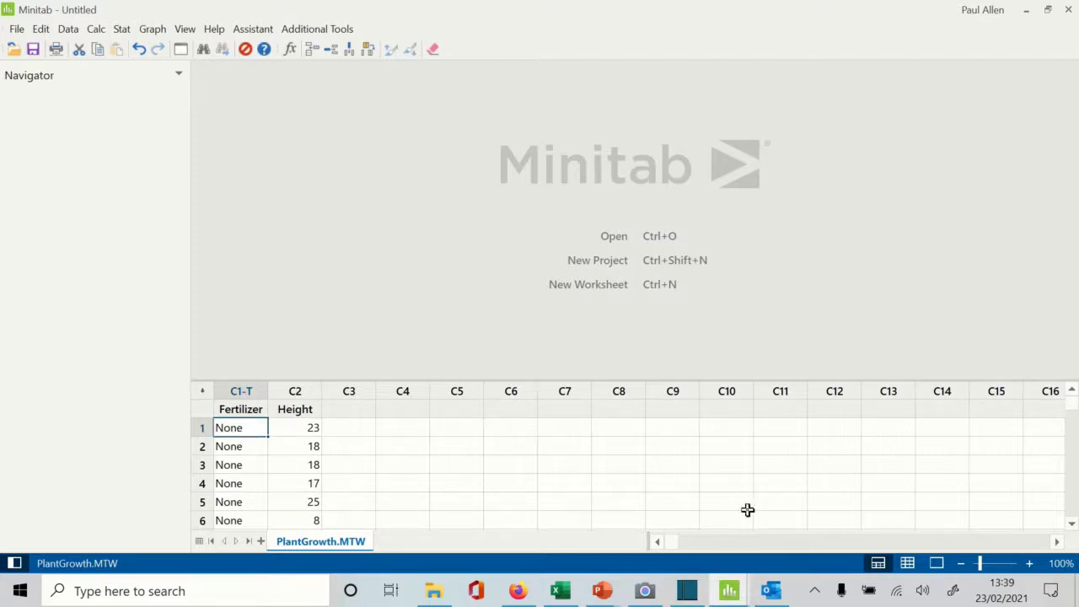
{"action": "left_click", "coordinate": [1073, 526]}
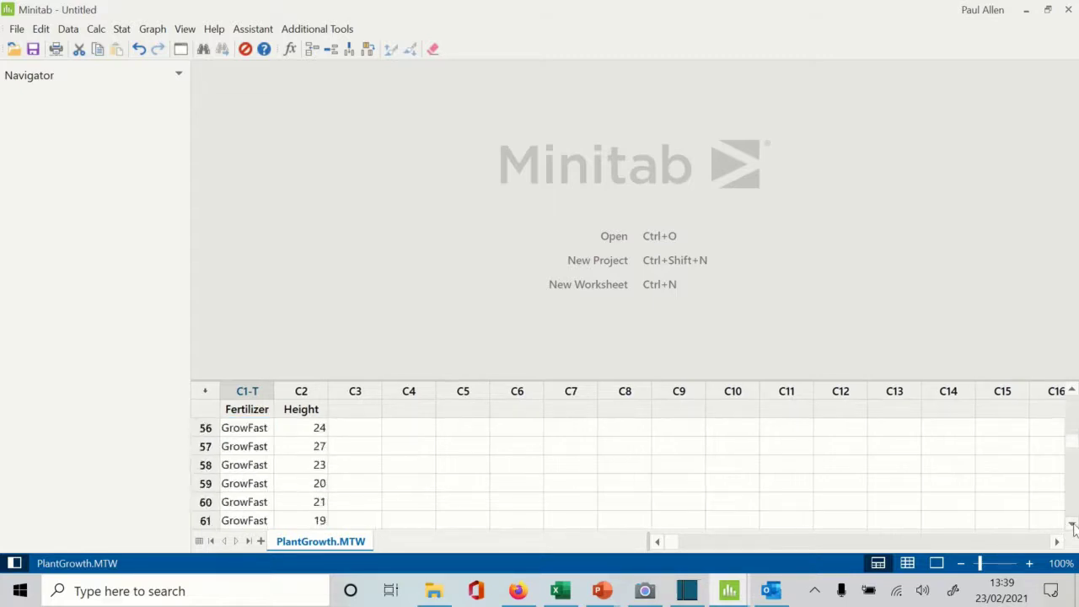
{"action": "left_click_drag", "start_coordinate": [1074, 527], "coordinate": [1074, 528]}
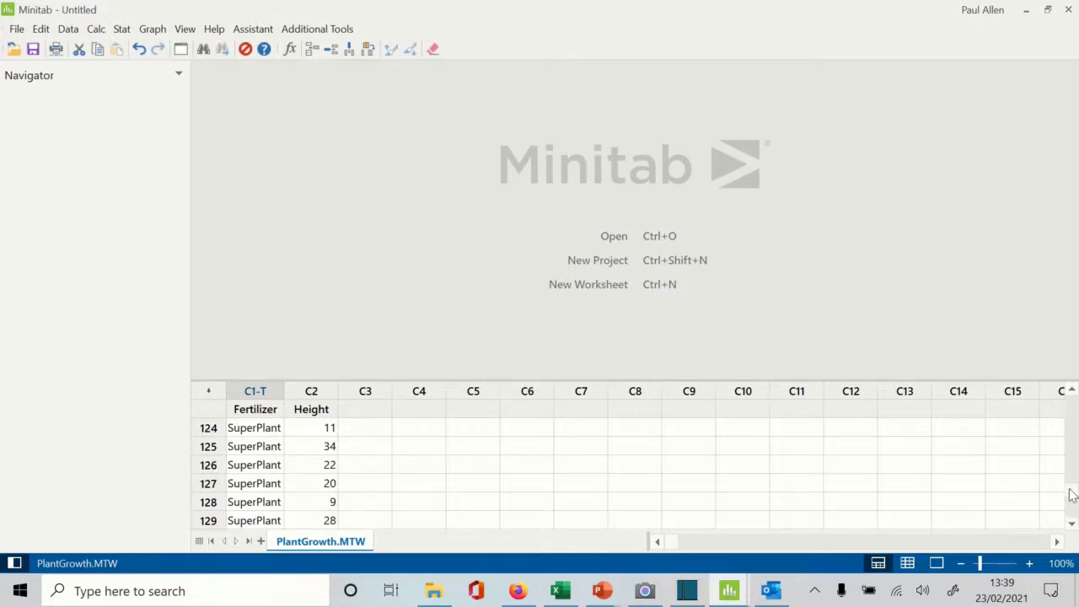
{"action": "left_click_drag", "start_coordinate": [1073, 493], "coordinate": [1069, 394]}
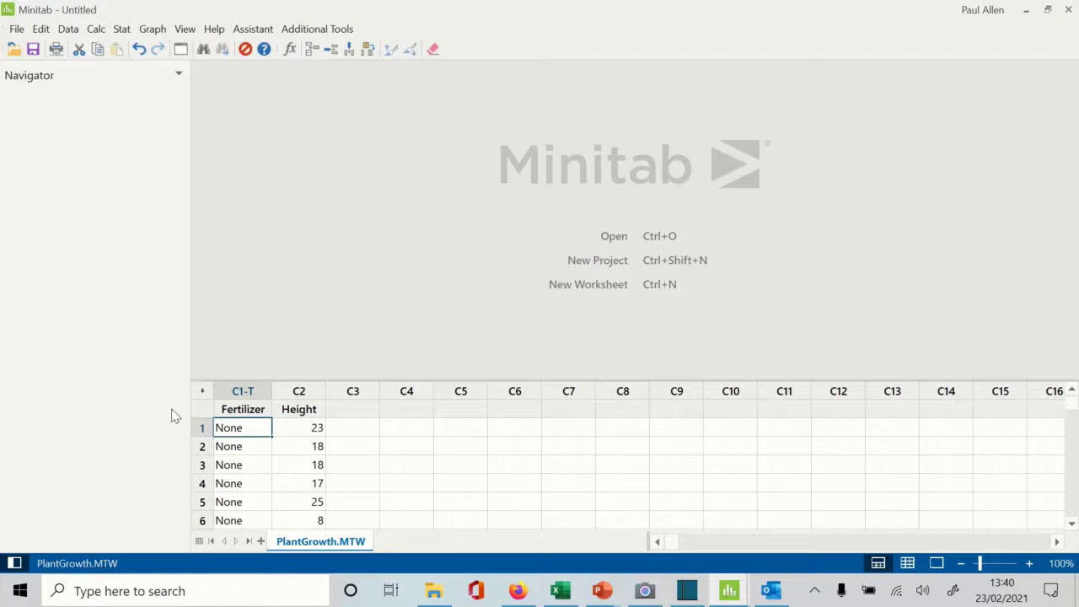
Start a new One Y With Groups boxplot from the Graph menu.
{"action": "left_click", "coordinate": [152, 31]}
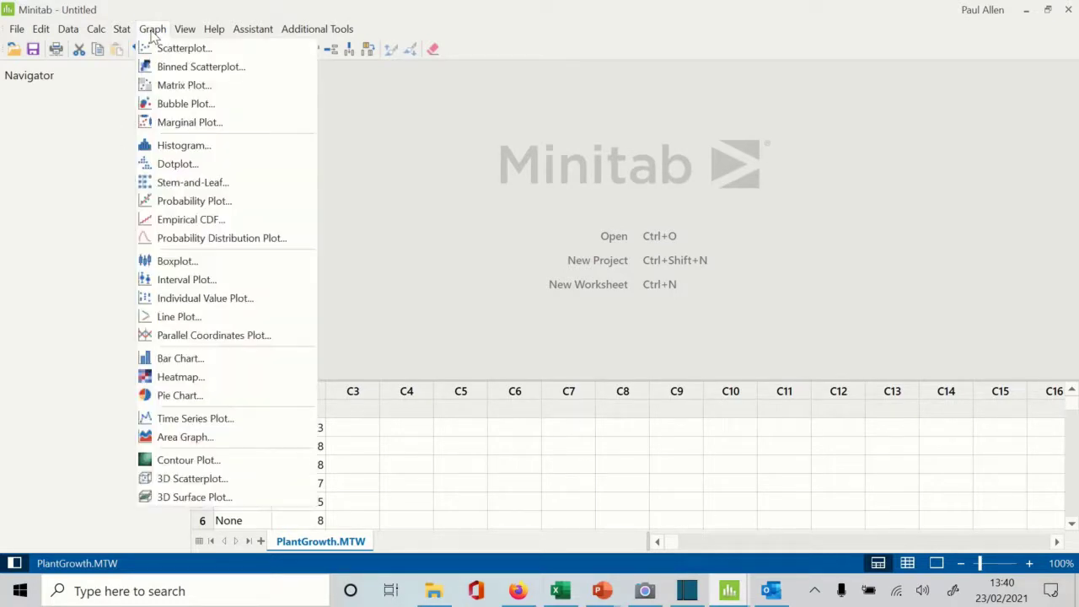
{"action": "left_click", "coordinate": [166, 269]}
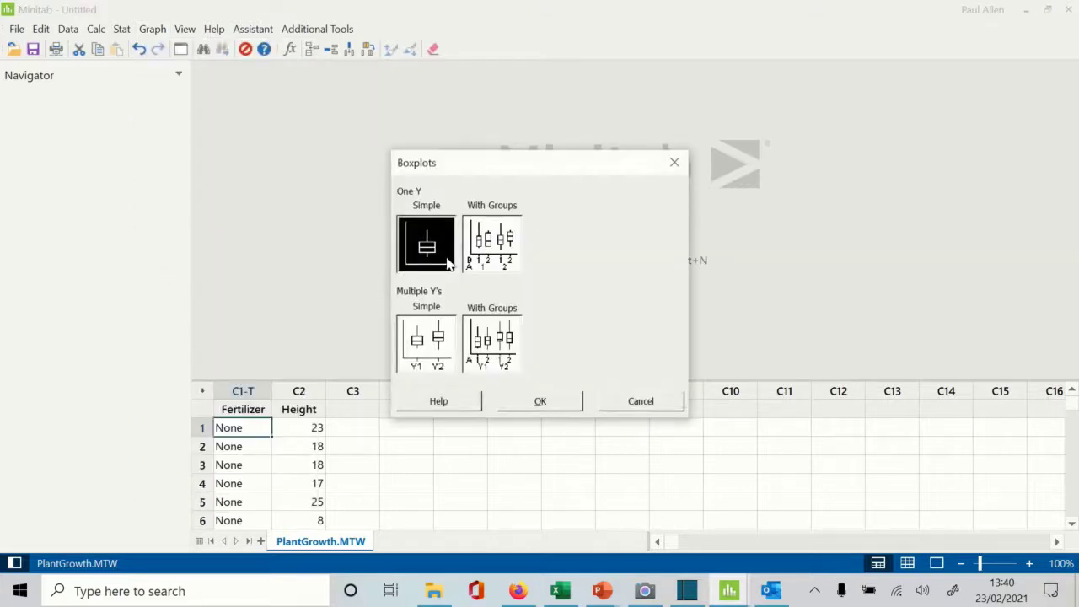
{"action": "left_click", "coordinate": [493, 249]}
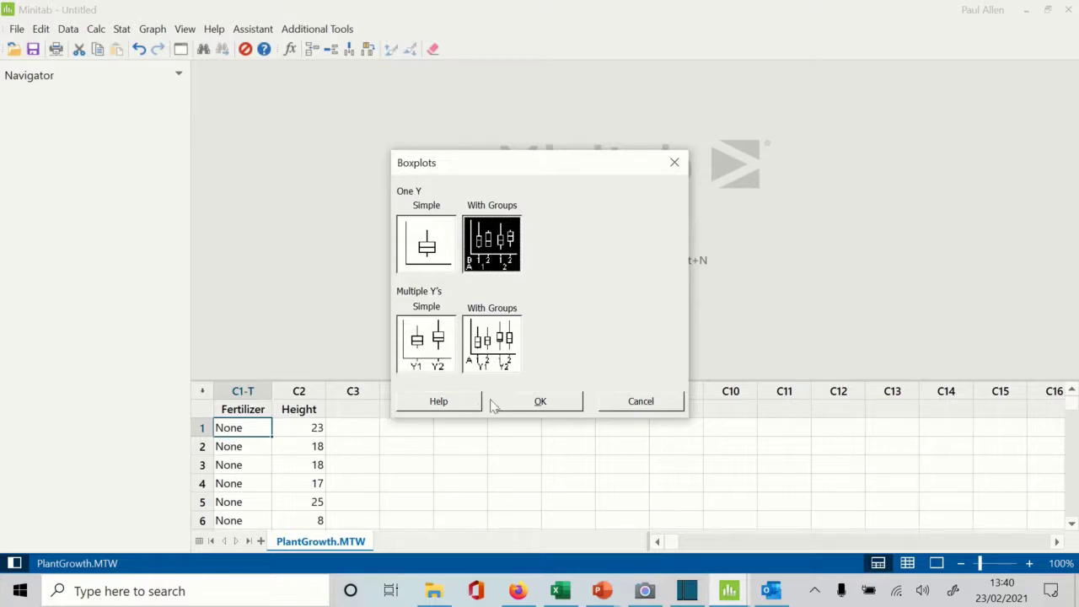
{"action": "left_click", "coordinate": [534, 410]}
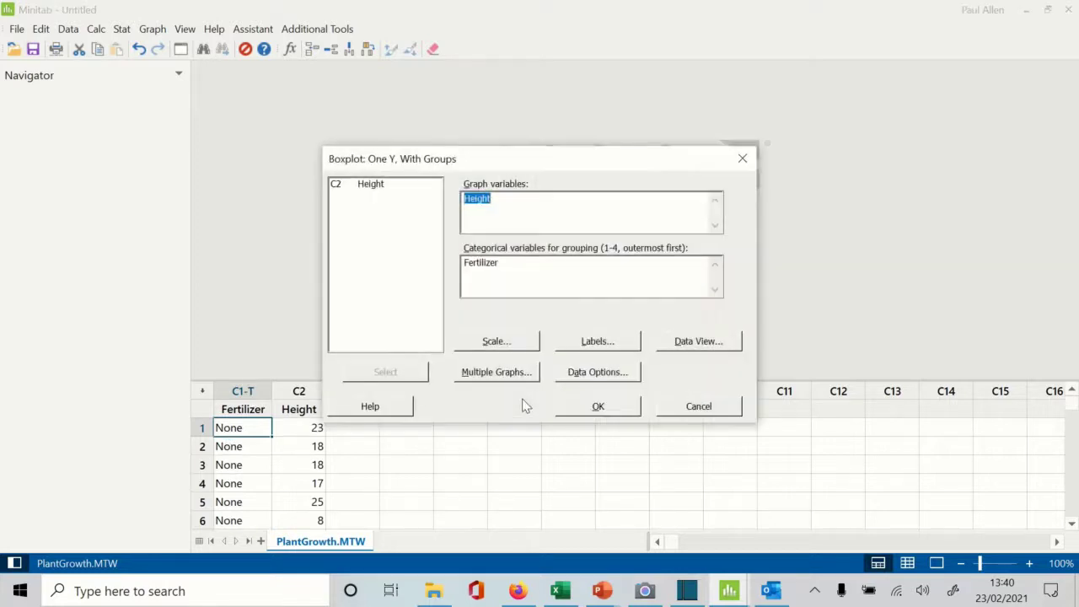
Replace the entries to set Height as the graph variable and Fertilizer as the categorical variable.
{"action": "left_click", "coordinate": [494, 199]}
{"action": "left_click_drag", "start_coordinate": [494, 198], "coordinate": [441, 200]}
{"action": "key", "text": "Delete"}
{"action": "double_click", "coordinate": [372, 193]}
{"action": "left_click_drag", "start_coordinate": [504, 261], "coordinate": [428, 255]}
{"action": "key", "text": "Delete"}
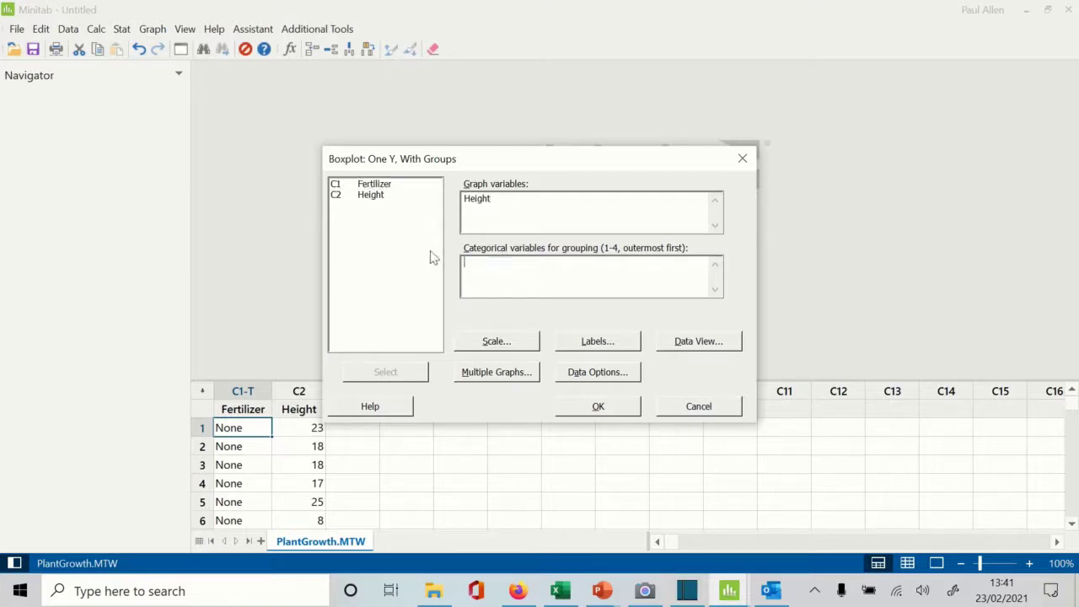
{"action": "left_click", "coordinate": [365, 186]}
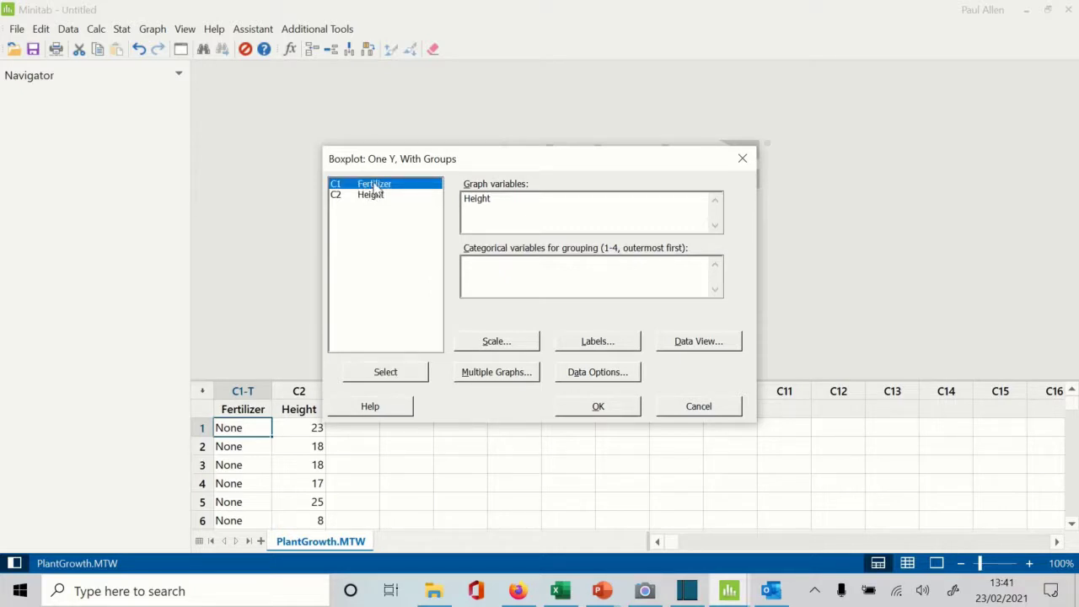
{"action": "double_click", "coordinate": [374, 187]}
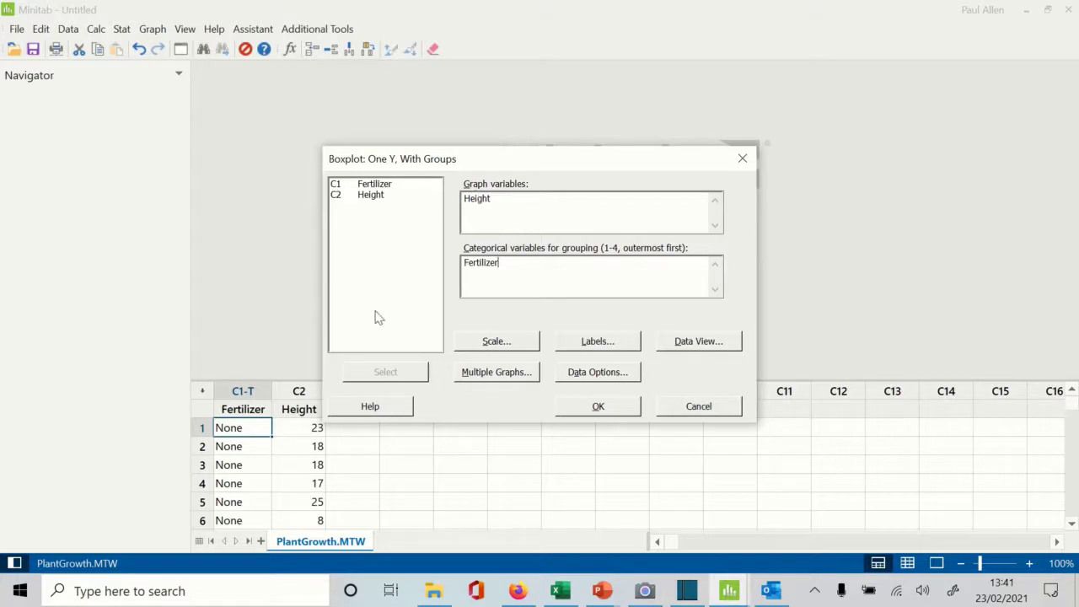
Create the Height-by-Fertilizer boxplot, view and cancel Edit Graph, then switch to PowerPoint.
{"action": "left_click", "coordinate": [595, 407]}
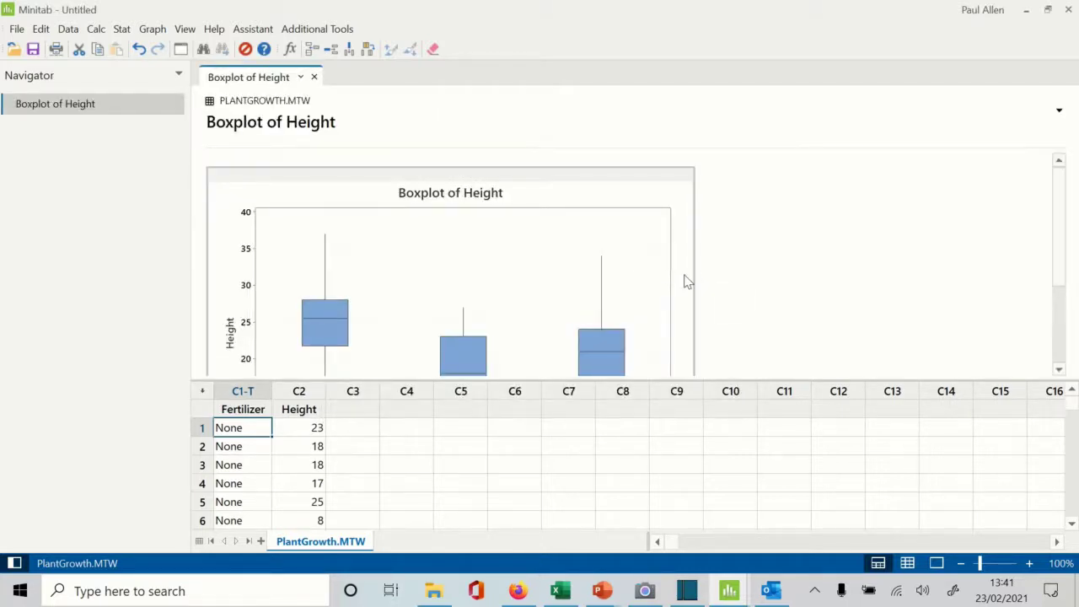
{"action": "left_click", "coordinate": [688, 281]}
{"action": "double_click", "coordinate": [687, 281]}
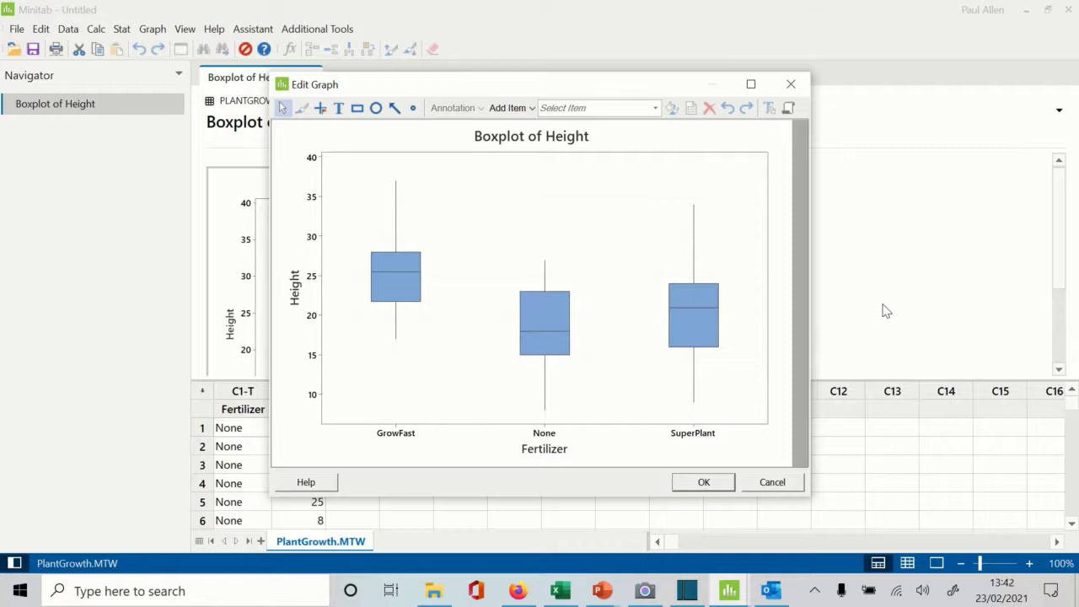
{"action": "left_click", "coordinate": [753, 484]}
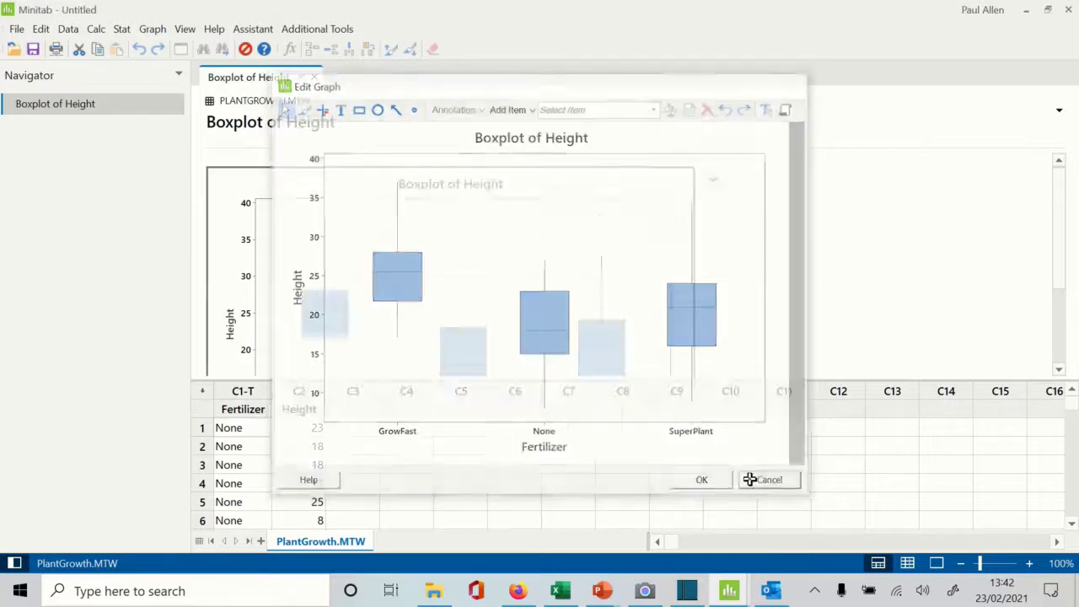
{"action": "left_click", "coordinate": [600, 588]}
Run the Presentation1 boxplot slide as a full-screen slide show, using the pointer options.
{"action": "left_click", "coordinate": [686, 546]}
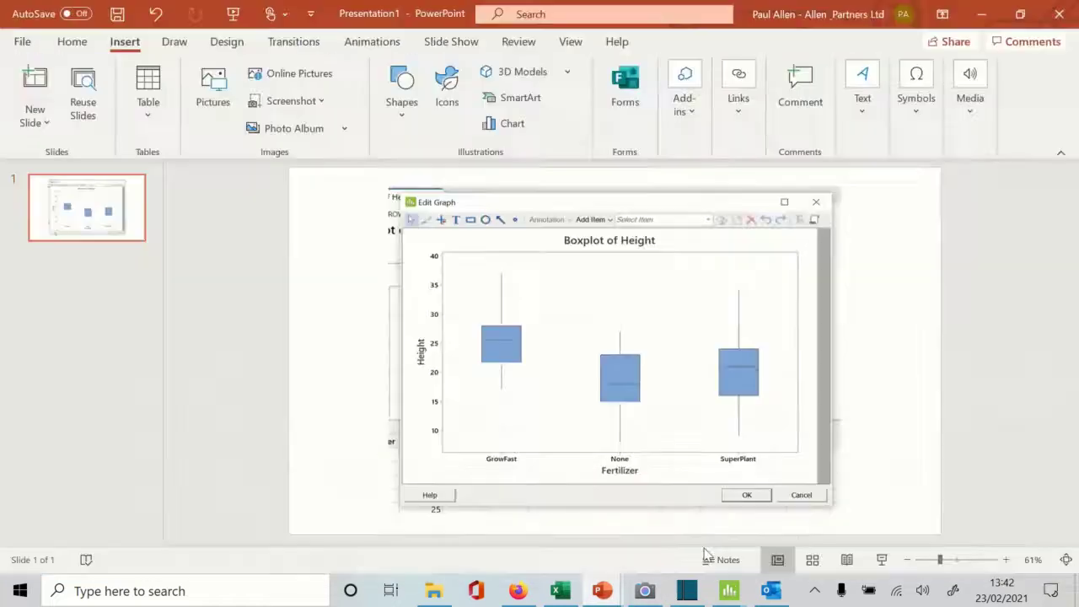
{"action": "left_click", "coordinate": [883, 561]}
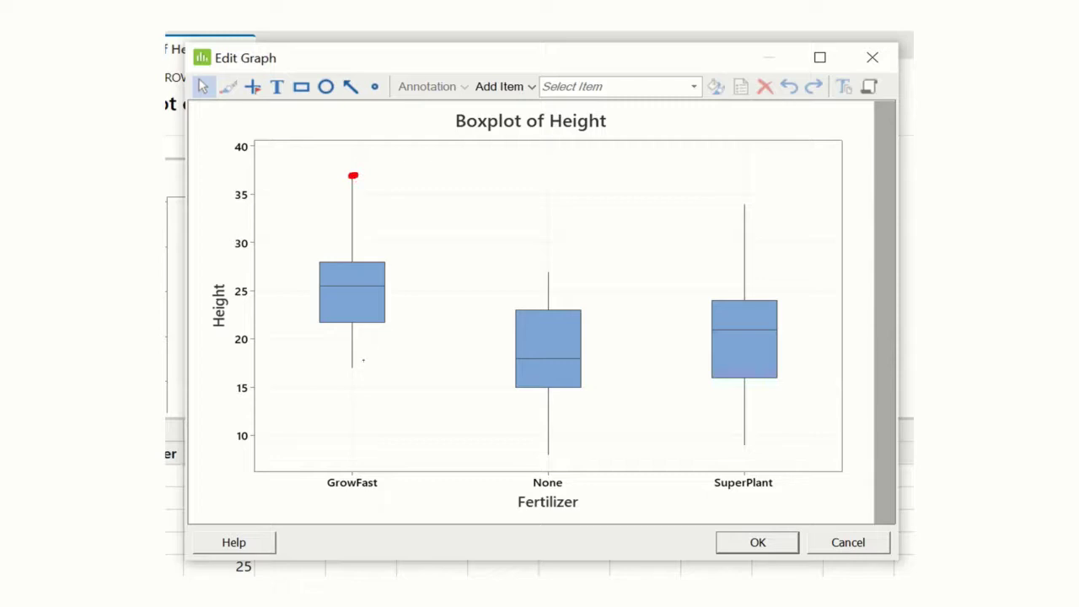
{"action": "right_click", "coordinate": [352, 366]}
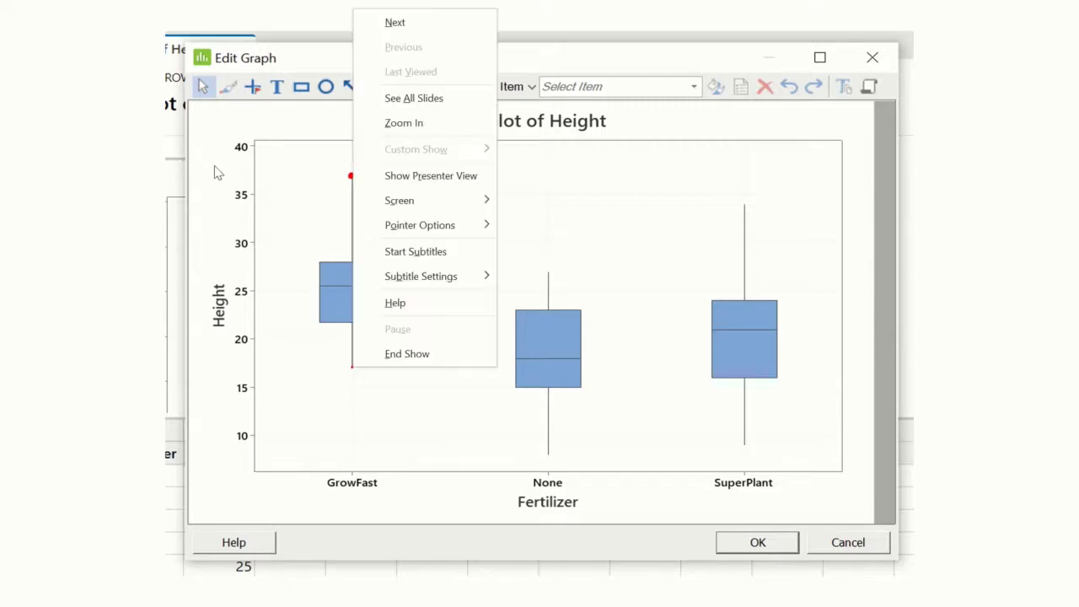
{"action": "left_click", "coordinate": [213, 170]}
Ink MAX and MIN labels on GrowFast, dot the whisker bottom, and draw max/min level lines.
{"action": "mouse_move", "coordinate": [211, 186]}
{"action": "left_mouse_down"}
{"action": "mouse_move", "coordinate": [234, 165]}
{"action": "mouse_move", "coordinate": [269, 186]}
{"action": "left_mouse_up"}
{"action": "left_click_drag", "start_coordinate": [270, 166], "coordinate": [258, 186]}
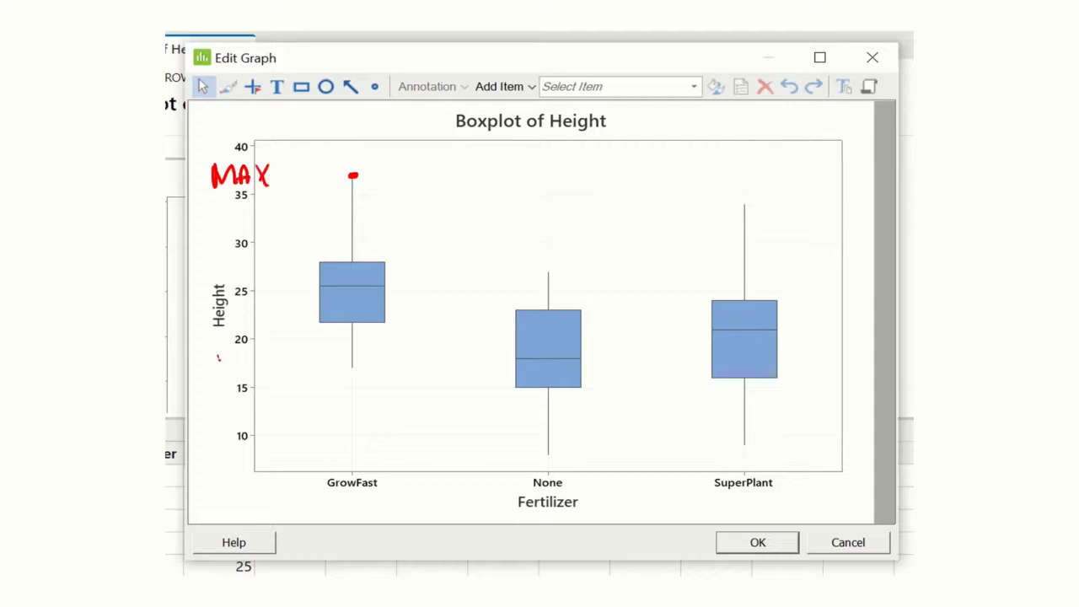
{"action": "mouse_move", "coordinate": [218, 358]}
{"action": "left_mouse_down"}
{"action": "mouse_move", "coordinate": [267, 372]}
{"action": "mouse_move", "coordinate": [282, 355]}
{"action": "left_mouse_up"}
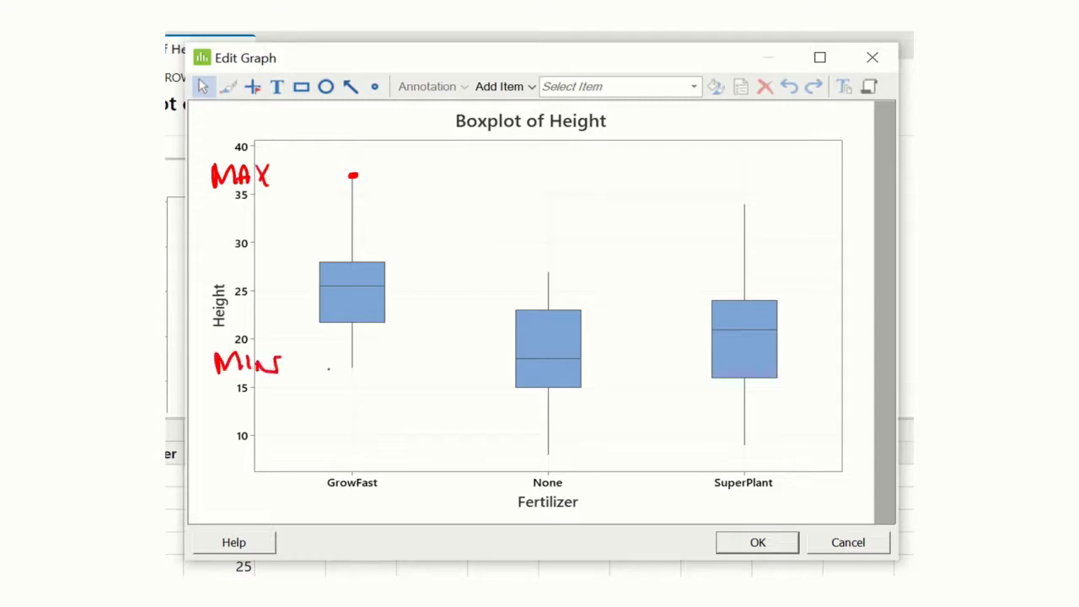
{"action": "left_click_drag", "start_coordinate": [349, 367], "coordinate": [355, 368]}
{"action": "left_click_drag", "start_coordinate": [388, 177], "coordinate": [438, 173]}
{"action": "left_click_drag", "start_coordinate": [385, 370], "coordinate": [425, 368]}
Star and circle GrowFast's two outliers, draw a max-to-min curve, then erase all ink.
{"action": "left_click_drag", "start_coordinate": [353, 412], "coordinate": [351, 428]}
{"action": "mouse_move", "coordinate": [358, 415]}
{"action": "left_mouse_down"}
{"action": "mouse_move", "coordinate": [347, 429]}
{"action": "mouse_move", "coordinate": [361, 424]}
{"action": "mouse_move", "coordinate": [354, 465]}
{"action": "mouse_move", "coordinate": [361, 458]}
{"action": "mouse_move", "coordinate": [345, 465]}
{"action": "left_mouse_up"}
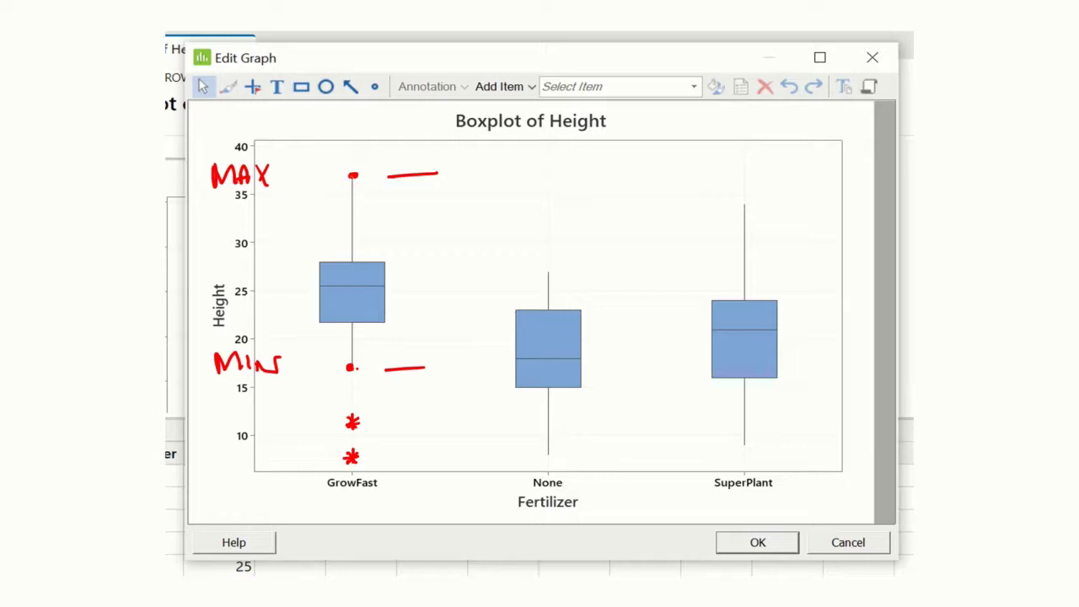
{"action": "mouse_move", "coordinate": [351, 177]}
{"action": "left_mouse_down"}
{"action": "mouse_move", "coordinate": [433, 251]}
{"action": "mouse_move", "coordinate": [439, 273]}
{"action": "mouse_move", "coordinate": [429, 298]}
{"action": "mouse_move", "coordinate": [351, 369]}
{"action": "left_mouse_up"}
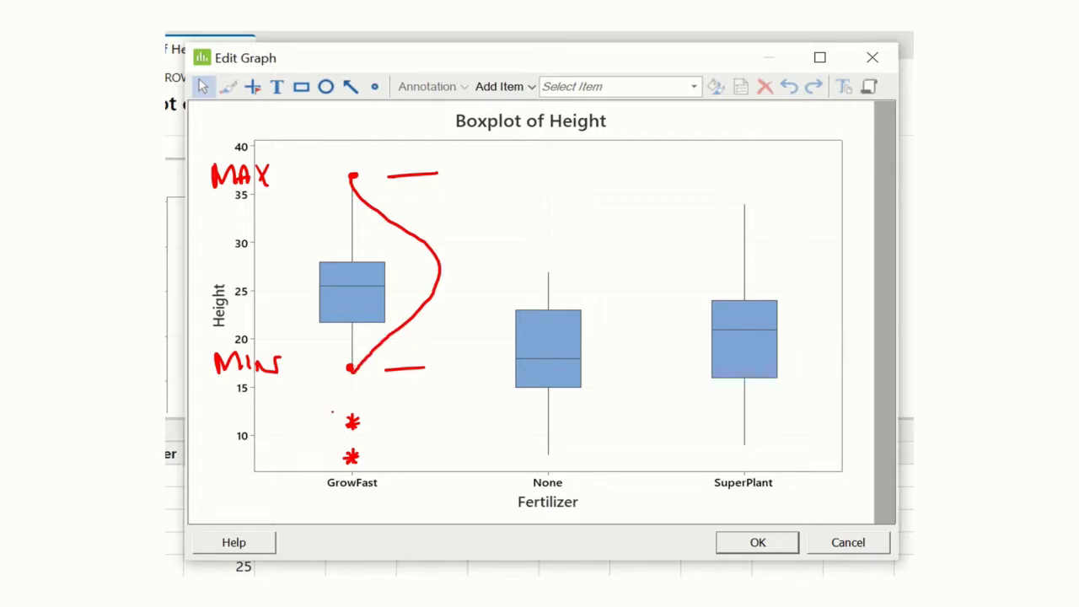
{"action": "mouse_move", "coordinate": [332, 410]}
{"action": "left_mouse_down"}
{"action": "mouse_move", "coordinate": [378, 418]}
{"action": "mouse_move", "coordinate": [382, 459]}
{"action": "mouse_move", "coordinate": [366, 483]}
{"action": "mouse_move", "coordinate": [340, 478]}
{"action": "mouse_move", "coordinate": [323, 447]}
{"action": "mouse_move", "coordinate": [334, 403]}
{"action": "left_mouse_up"}
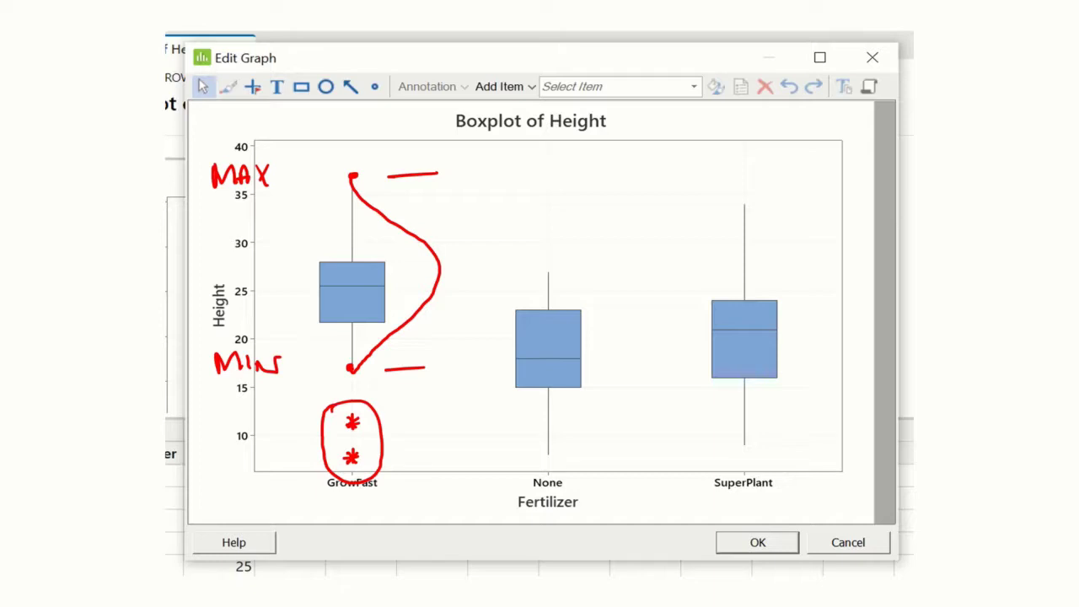
{"action": "key", "text": "Escape"}
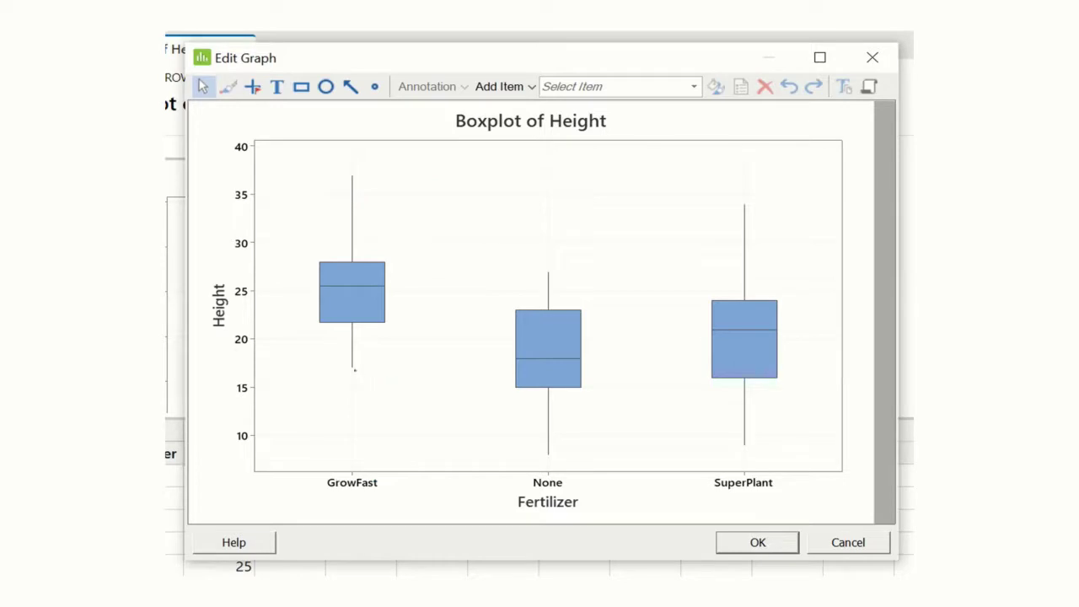
Mark GrowFast's whisker ends and box edges, write 50% and MEAN, then erase the ink.
{"action": "left_click", "coordinate": [352, 368]}
{"action": "left_click", "coordinate": [351, 177]}
{"action": "left_click_drag", "start_coordinate": [421, 260], "coordinate": [403, 261]}
{"action": "left_click_drag", "start_coordinate": [412, 323], "coordinate": [445, 320]}
{"action": "mouse_move", "coordinate": [432, 272]}
{"action": "left_mouse_down"}
{"action": "mouse_move", "coordinate": [414, 289]}
{"action": "mouse_move", "coordinate": [419, 300]}
{"action": "left_mouse_up"}
{"action": "mouse_move", "coordinate": [438, 285]}
{"action": "left_mouse_down"}
{"action": "mouse_move", "coordinate": [435, 297]}
{"action": "mouse_move", "coordinate": [440, 285]}
{"action": "left_mouse_up"}
{"action": "mouse_move", "coordinate": [462, 268]}
{"action": "left_mouse_down"}
{"action": "mouse_move", "coordinate": [453, 307]}
{"action": "mouse_move", "coordinate": [448, 267]}
{"action": "mouse_move", "coordinate": [472, 305]}
{"action": "left_mouse_up"}
{"action": "mouse_move", "coordinate": [573, 359]}
{"action": "left_mouse_down"}
{"action": "mouse_move", "coordinate": [585, 355]}
{"action": "mouse_move", "coordinate": [516, 361]}
{"action": "left_mouse_up"}
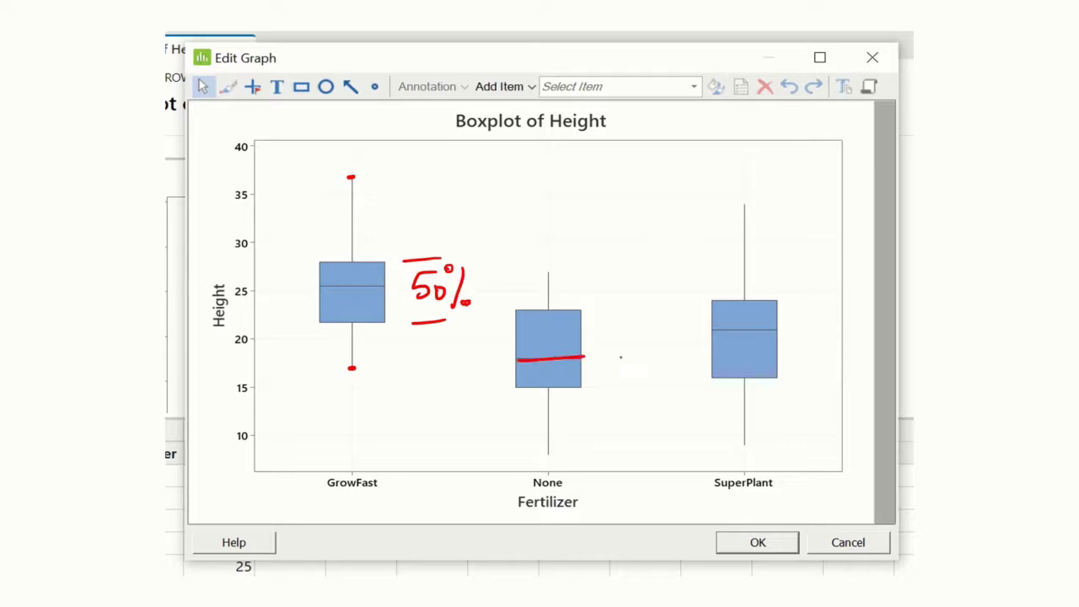
{"action": "left_click_drag", "start_coordinate": [595, 366], "coordinate": [664, 354]}
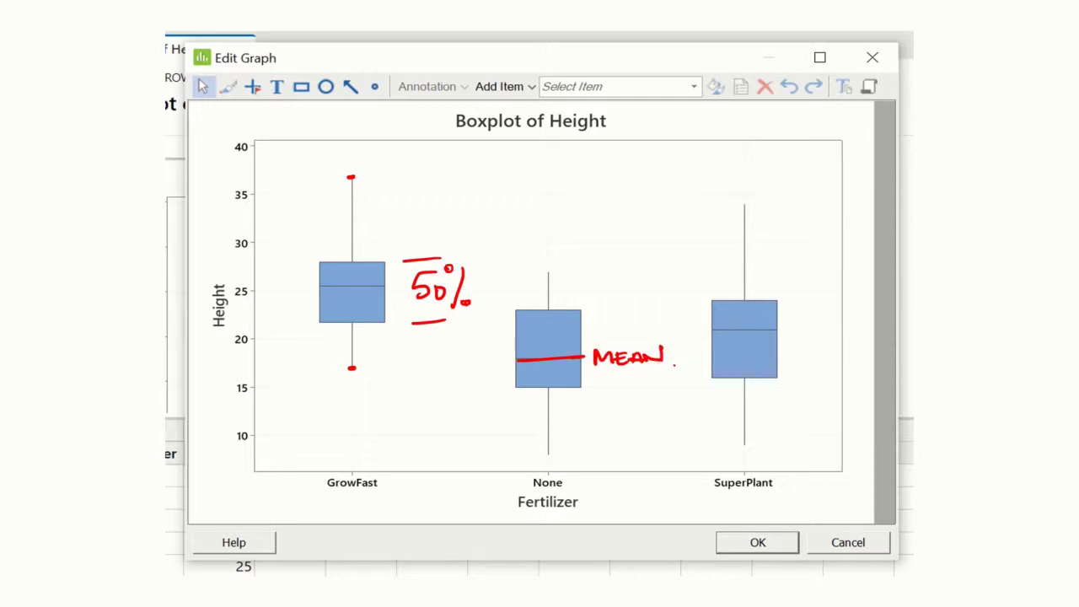
{"action": "key", "text": "Escape"}
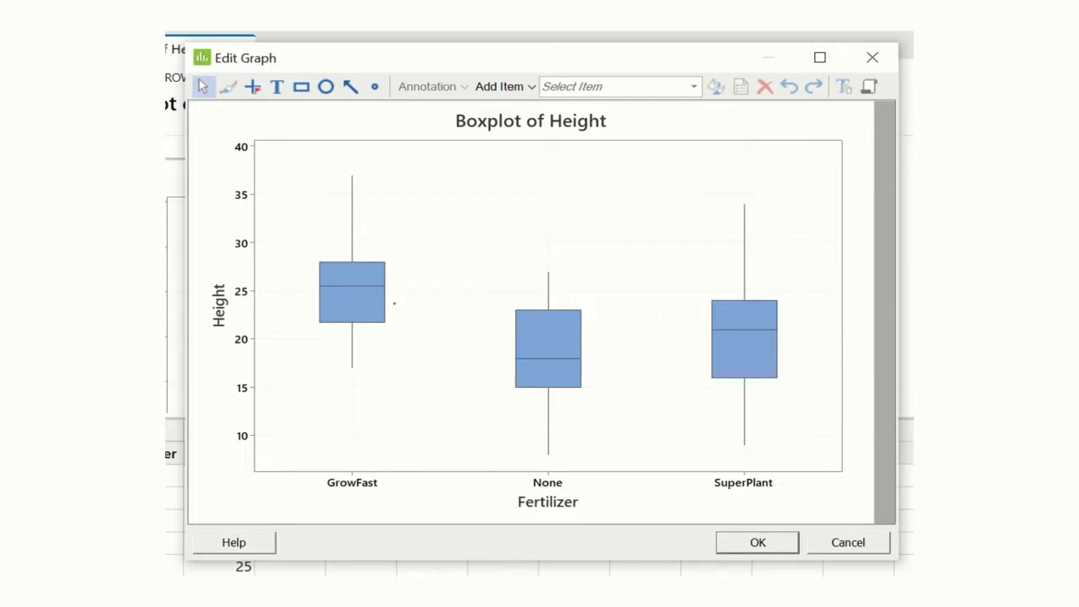
Draw arrows GrowFast to None to SuperPlant, arrow SuperPlant's whiskers, and star two points above None.
{"action": "mouse_move", "coordinate": [388, 297]}
{"action": "left_mouse_down"}
{"action": "mouse_move", "coordinate": [489, 346]}
{"action": "mouse_move", "coordinate": [477, 341]}
{"action": "left_mouse_up"}
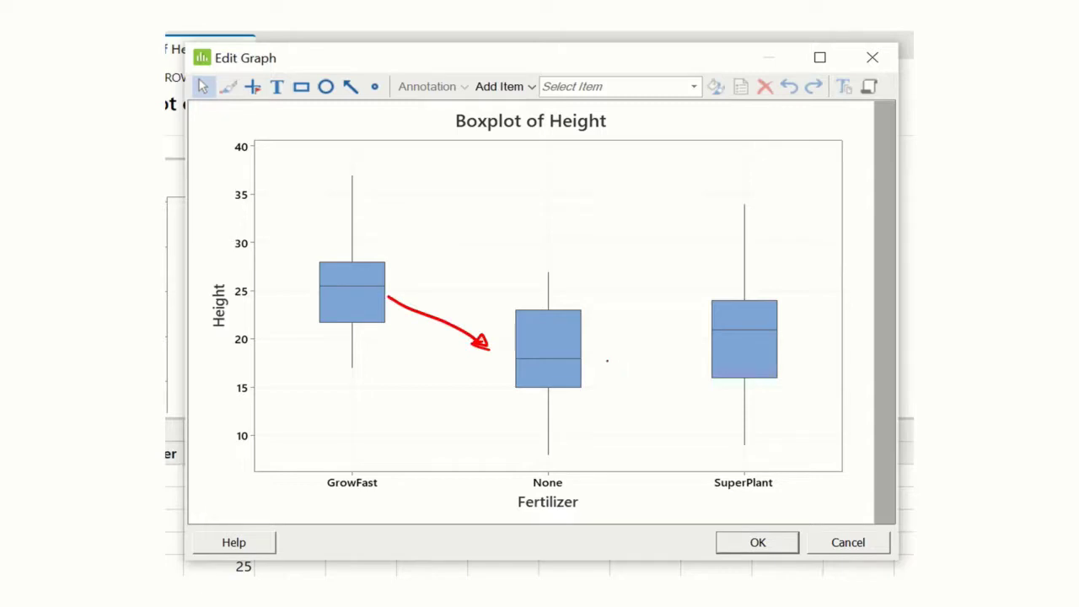
{"action": "mouse_move", "coordinate": [607, 361]}
{"action": "left_mouse_down"}
{"action": "mouse_move", "coordinate": [686, 330]}
{"action": "mouse_move", "coordinate": [675, 341]}
{"action": "mouse_move", "coordinate": [683, 344]}
{"action": "left_mouse_up"}
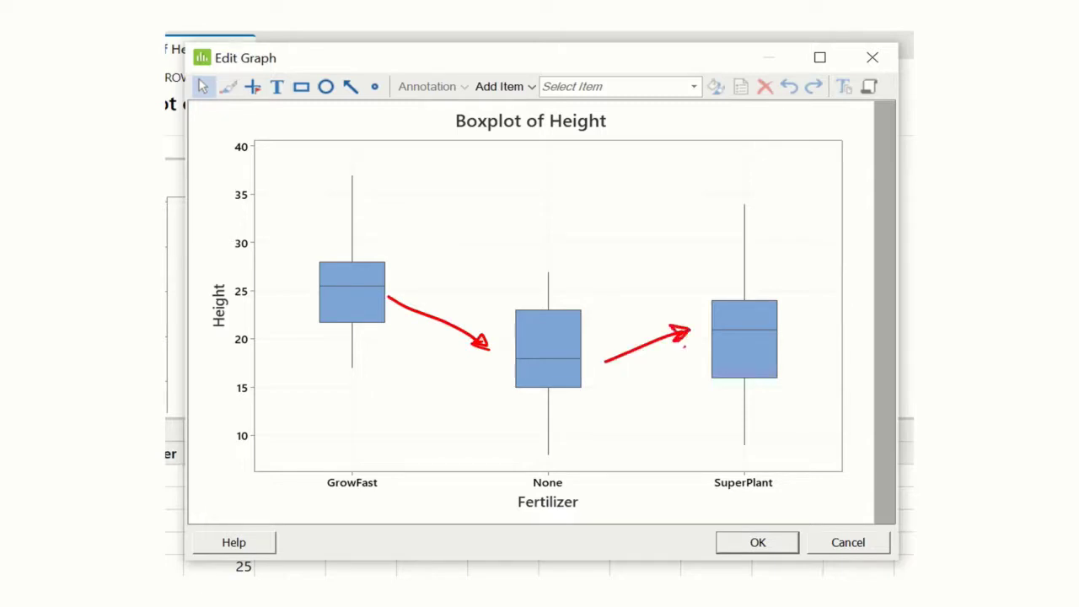
{"action": "left_click_drag", "start_coordinate": [811, 447], "coordinate": [776, 443]}
{"action": "mouse_move", "coordinate": [766, 212]}
{"action": "left_mouse_down"}
{"action": "mouse_move", "coordinate": [817, 210]}
{"action": "mouse_move", "coordinate": [812, 267]}
{"action": "left_mouse_up"}
{"action": "left_click_drag", "start_coordinate": [796, 226], "coordinate": [815, 223]}
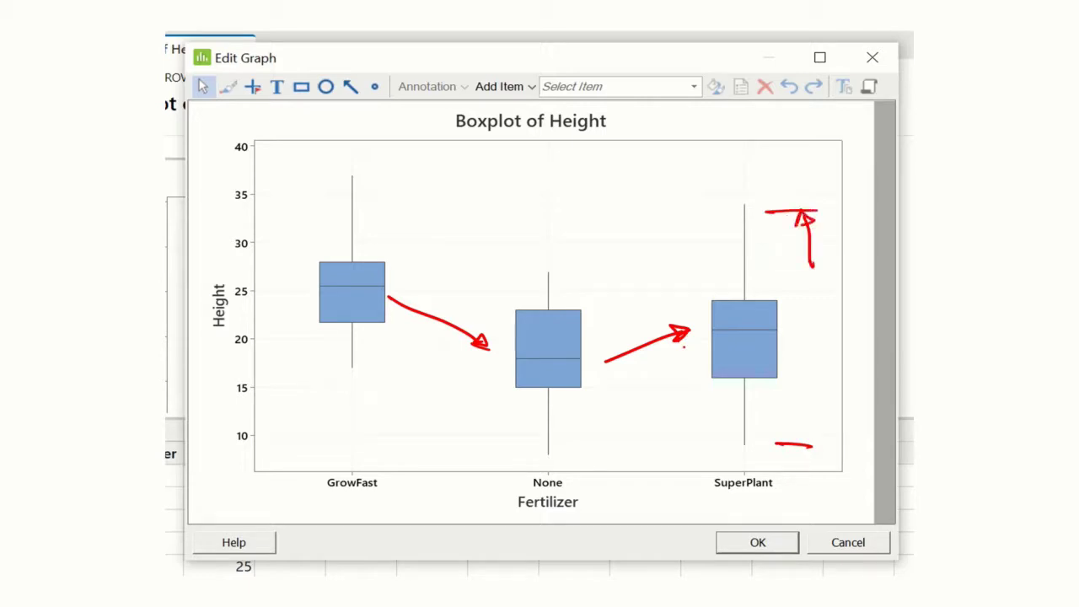
{"action": "mouse_move", "coordinate": [806, 346]}
{"action": "left_mouse_down"}
{"action": "mouse_move", "coordinate": [807, 437]}
{"action": "mouse_move", "coordinate": [829, 436]}
{"action": "left_mouse_up"}
{"action": "mouse_move", "coordinate": [546, 200]}
{"action": "left_mouse_down"}
{"action": "mouse_move", "coordinate": [550, 214]}
{"action": "mouse_move", "coordinate": [555, 204]}
{"action": "left_mouse_up"}
{"action": "mouse_move", "coordinate": [547, 166]}
{"action": "left_mouse_down"}
{"action": "mouse_move", "coordinate": [548, 184]}
{"action": "mouse_move", "coordinate": [555, 172]}
{"action": "mouse_move", "coordinate": [543, 185]}
{"action": "left_mouse_up"}
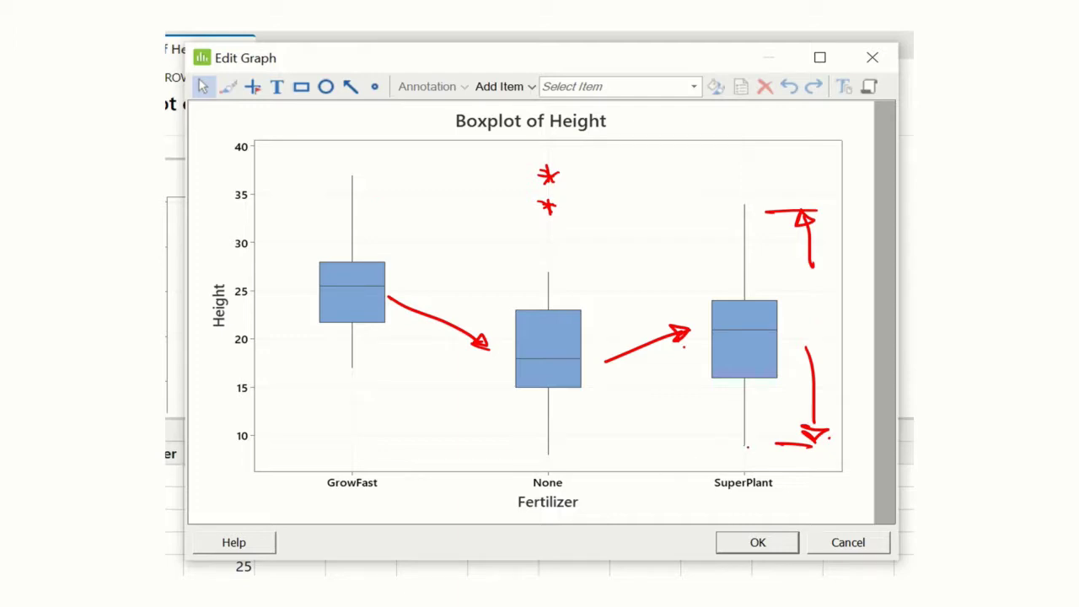
Redraw SuperPlant's whisker-range marks with another up-arrow and down-arrow to its extremes.
{"action": "left_click_drag", "start_coordinate": [760, 444], "coordinate": [724, 443]}
{"action": "mouse_move", "coordinate": [764, 201]}
{"action": "left_mouse_down"}
{"action": "mouse_move", "coordinate": [721, 201]}
{"action": "mouse_move", "coordinate": [727, 262]}
{"action": "left_mouse_up"}
{"action": "left_click_drag", "start_coordinate": [713, 216], "coordinate": [727, 206]}
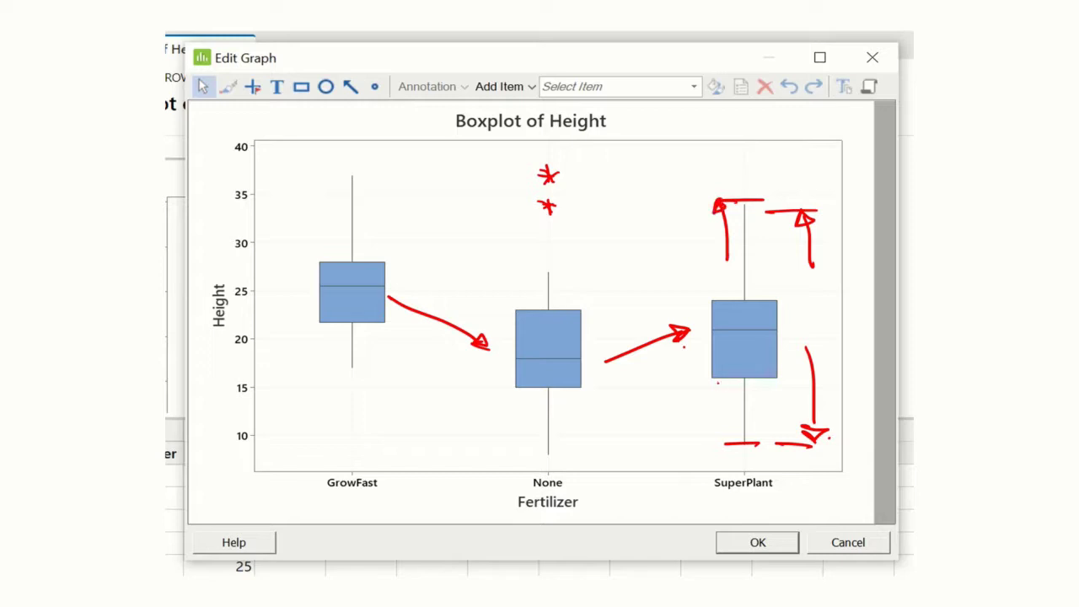
{"action": "mouse_move", "coordinate": [718, 382]}
{"action": "left_mouse_down"}
{"action": "mouse_move", "coordinate": [717, 445]}
{"action": "mouse_move", "coordinate": [724, 431]}
{"action": "left_mouse_up"}
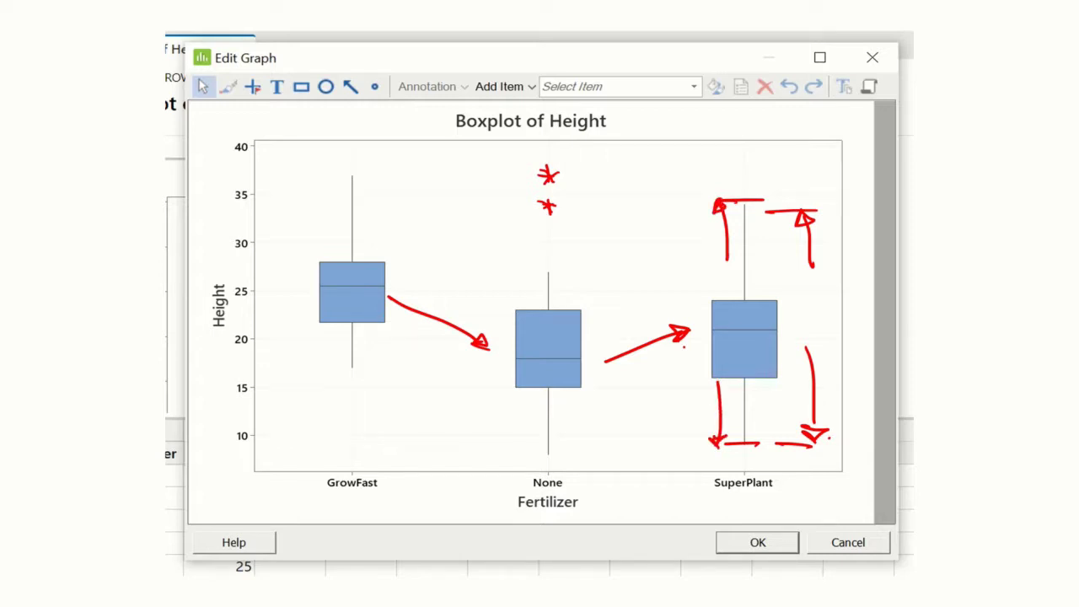